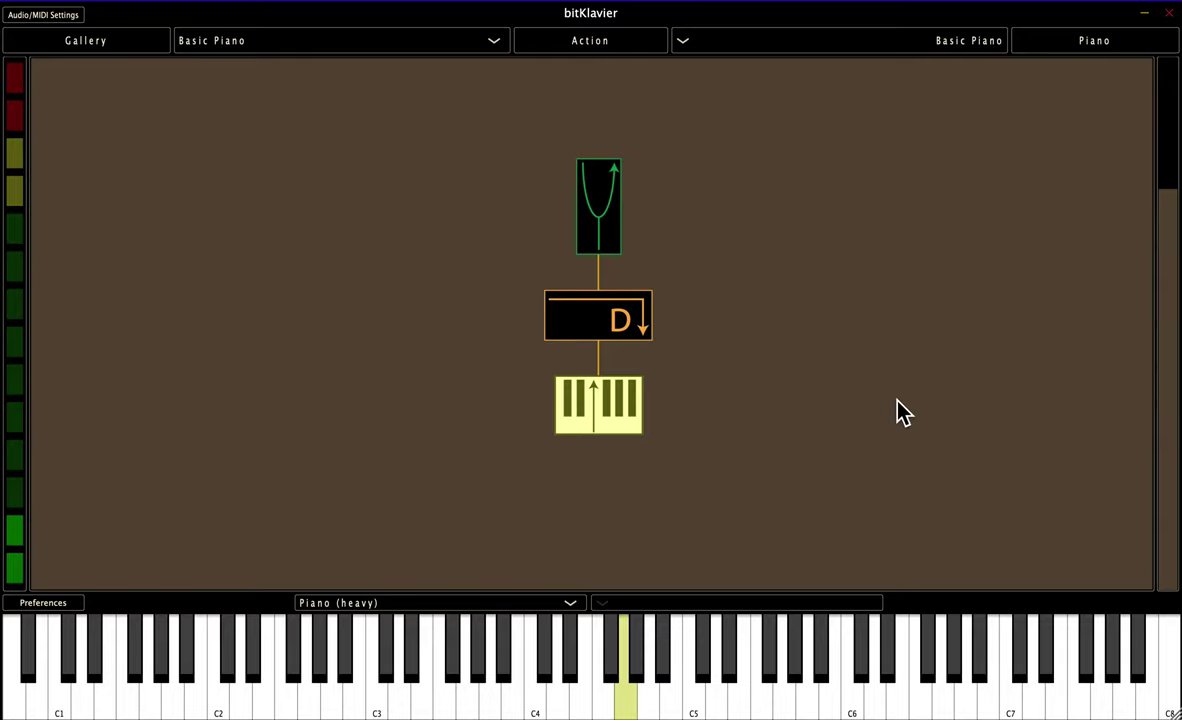
# - Switch the gallery's sample set to the Orgue de salon soundfont, instrument 1: Bourdon8
pyautogui.click(397, 604)
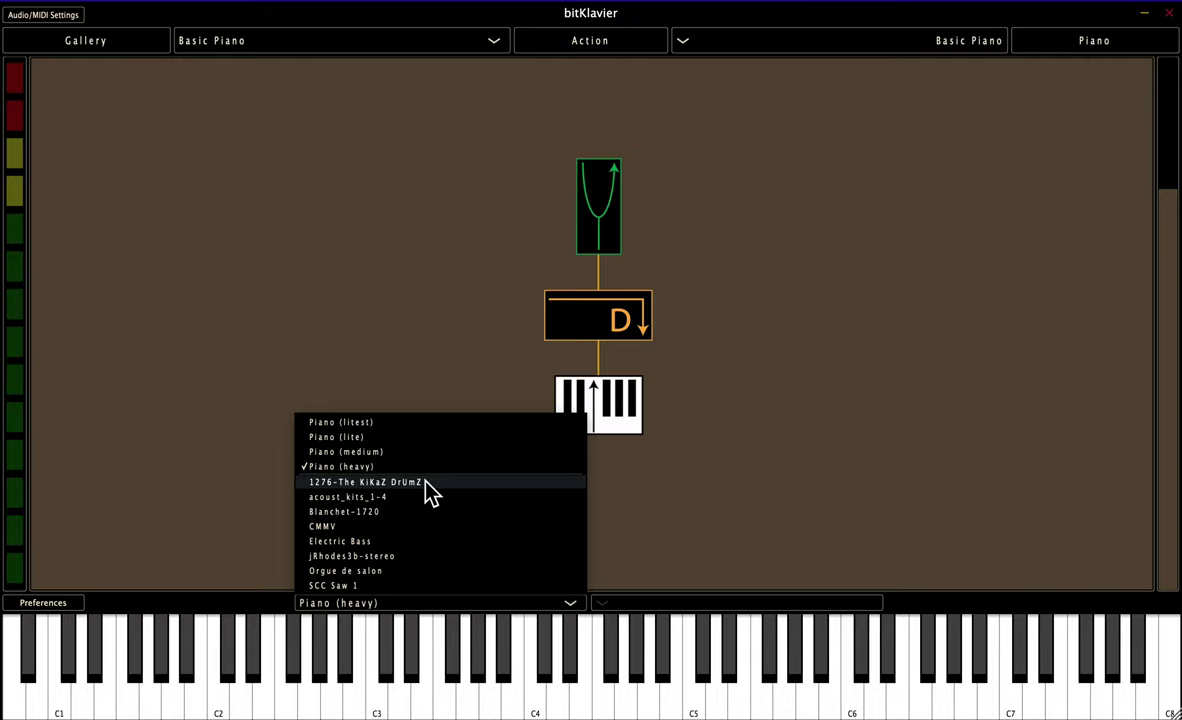
pyautogui.click(417, 571)
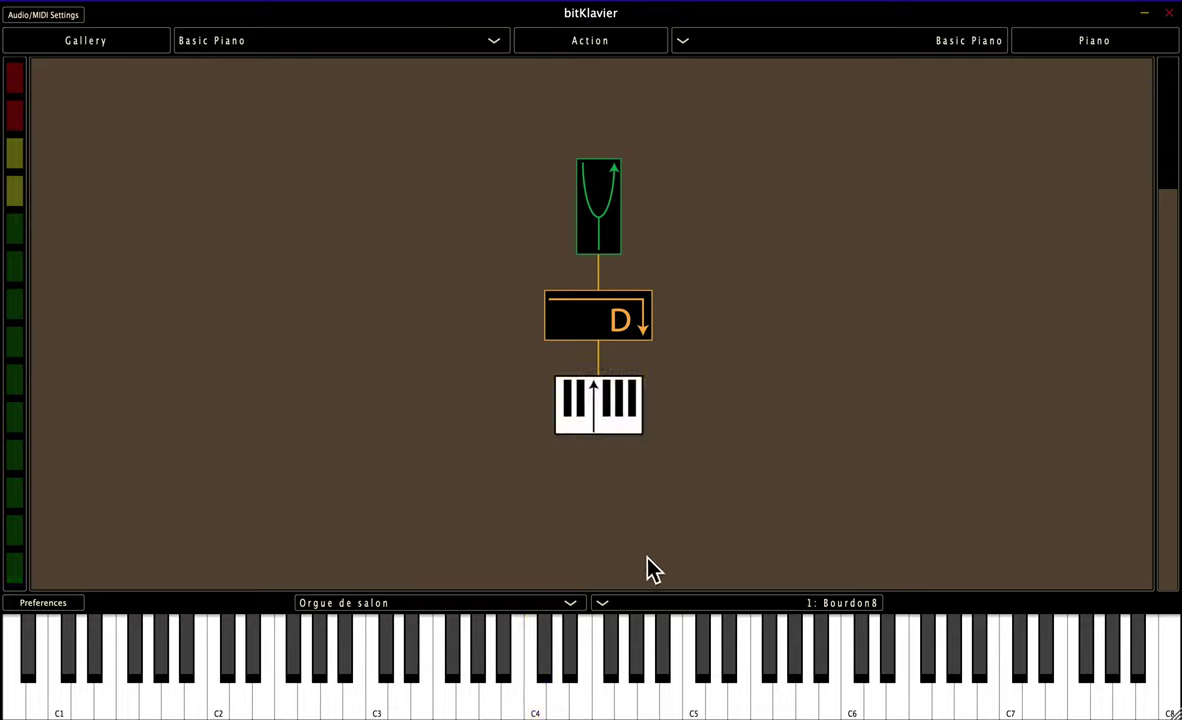
# - Change the Orgue de salon instrument from Bourdon8 to 9: Cheminee+Flute4
pyautogui.click(692, 603)
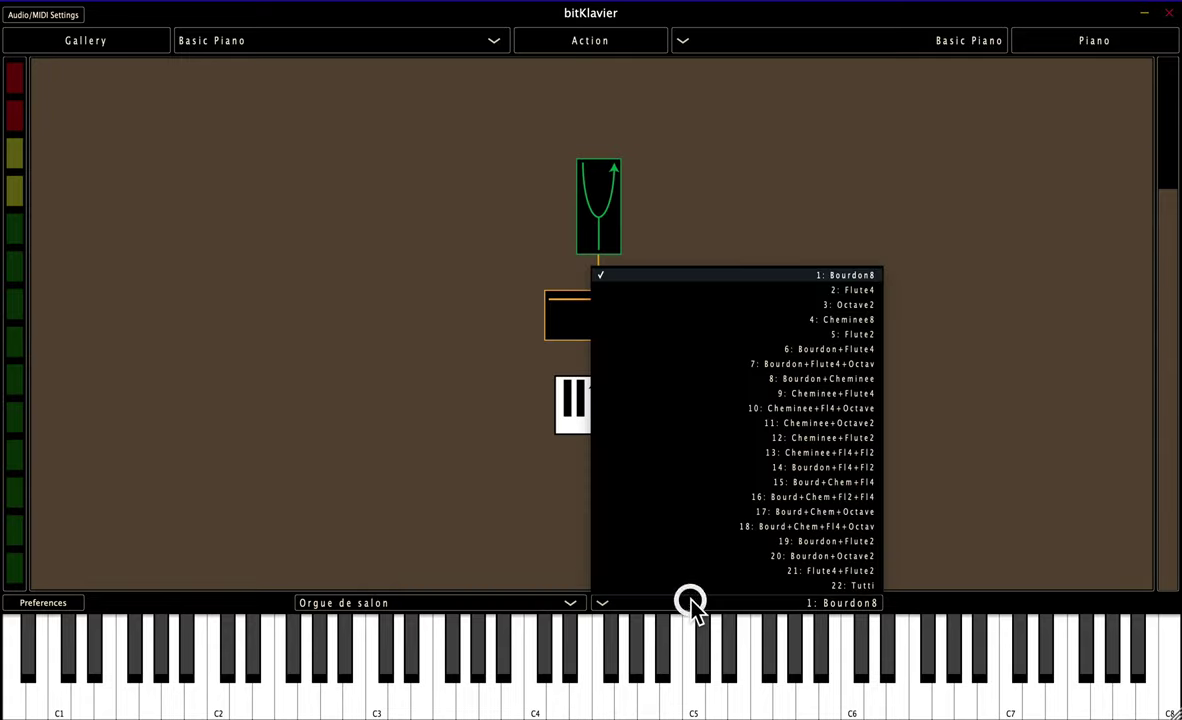
pyautogui.click(826, 396)
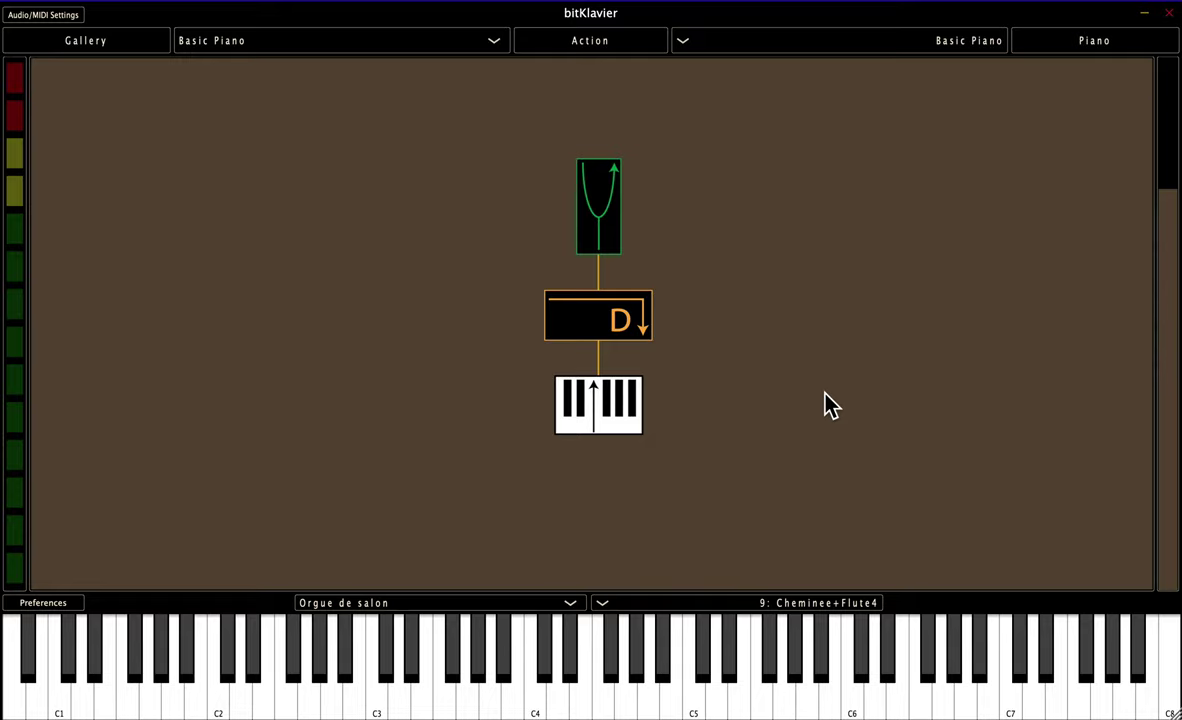
# - Load the soundfont1 gallery without saving the Basic Piano gallery's changes
pyautogui.click(404, 42)
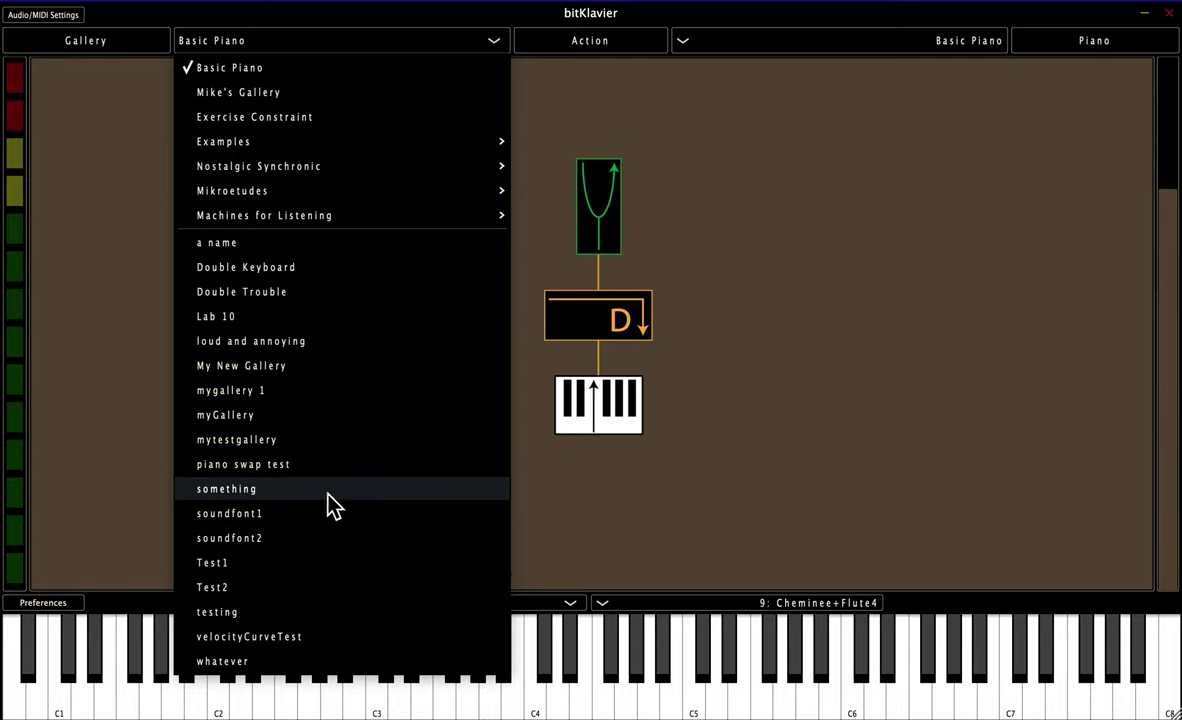
pyautogui.click(316, 516)
pyautogui.click(583, 415)
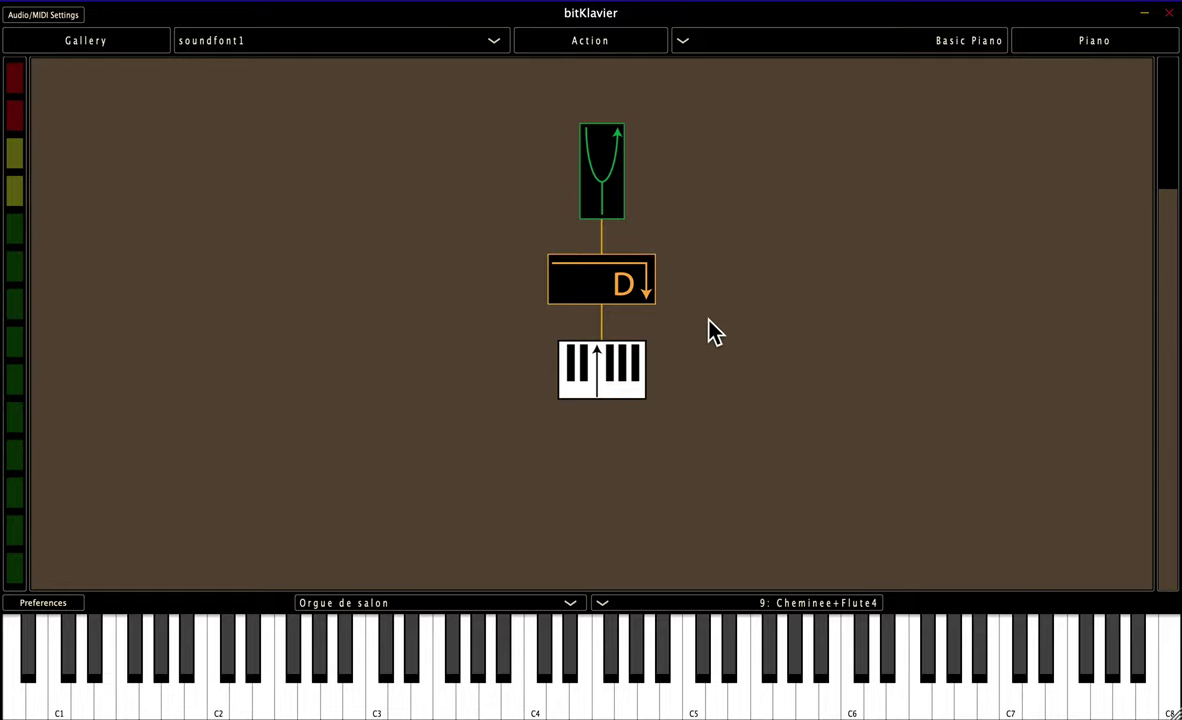
# - Give soundfont1's Direct preparation the Electric Bass soundfont
pyautogui.click(630, 288)
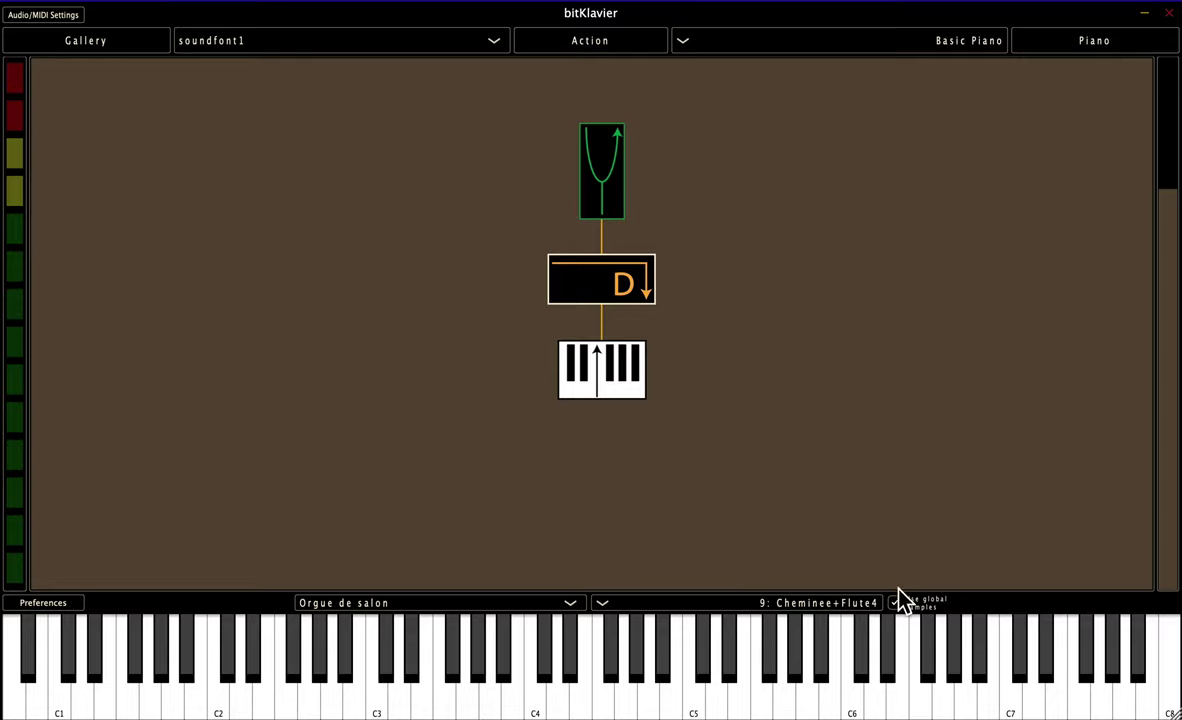
pyautogui.click(572, 610)
pyautogui.click(516, 545)
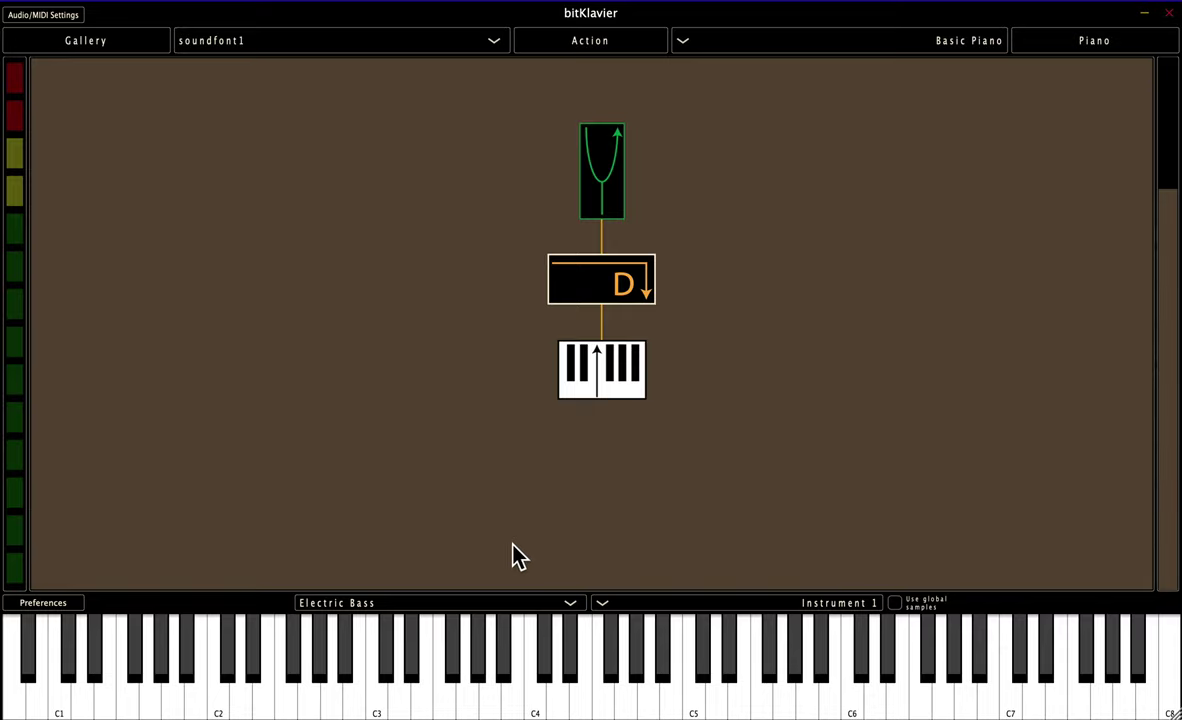
# - Switch back to the Basic Piano gallery, saving soundfont1's changes first
pyautogui.click(250, 41)
pyautogui.click(259, 70)
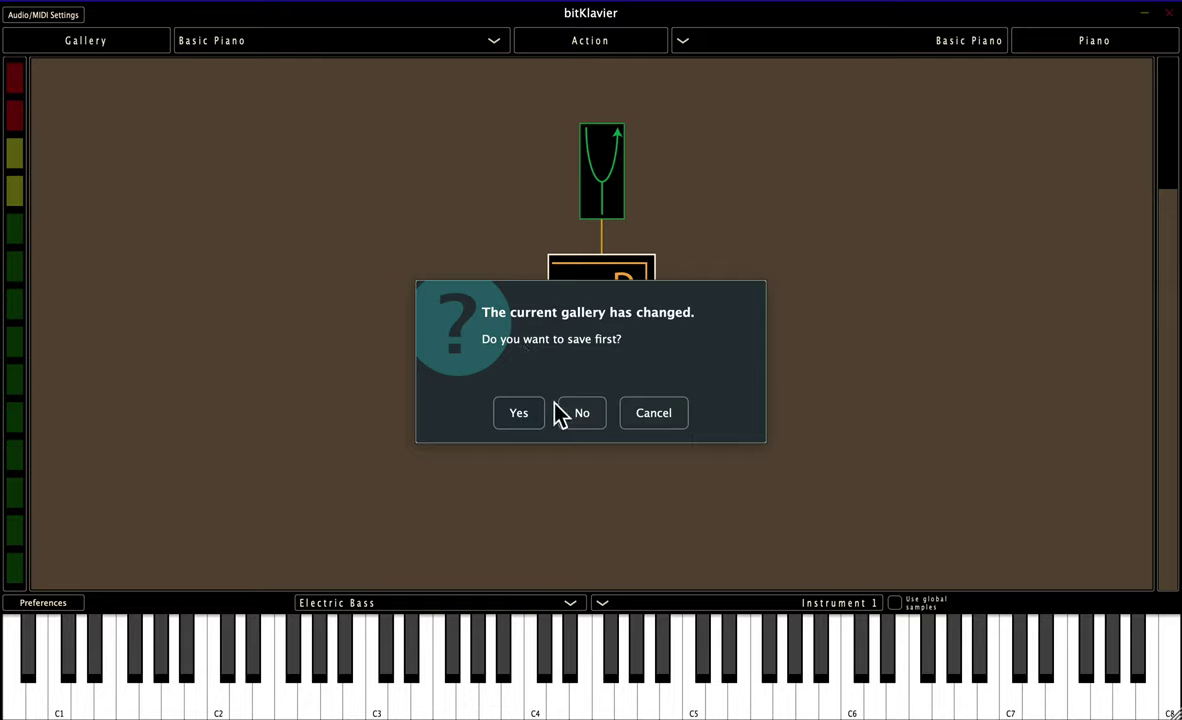
pyautogui.click(525, 413)
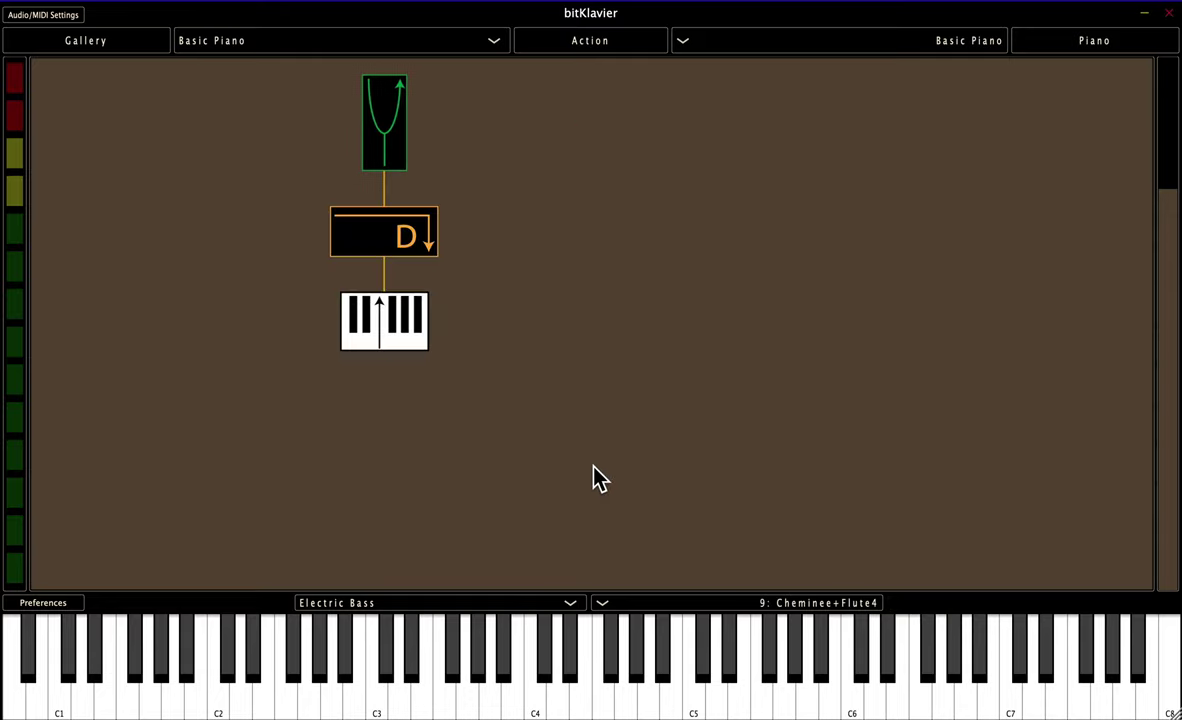
# - Set Basic Piano's Direct preparation to use global samples and play a note to hear the Orgue de salon organ
pyautogui.click(590, 385)
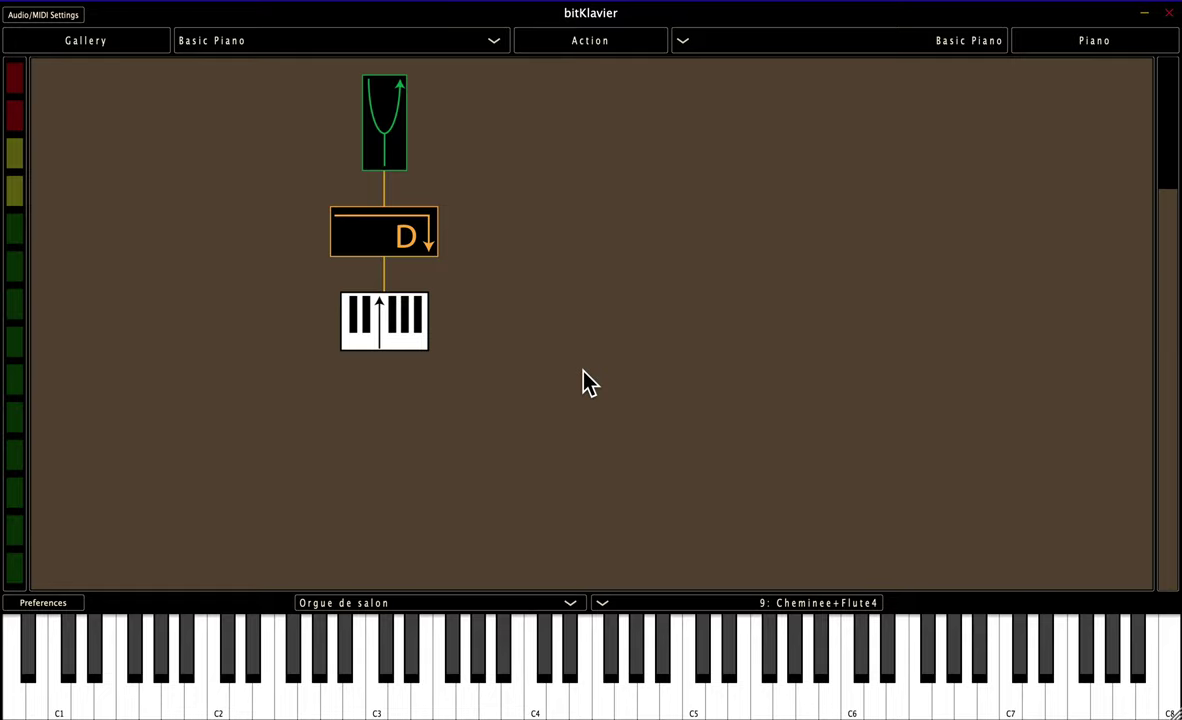
pyautogui.click(430, 247)
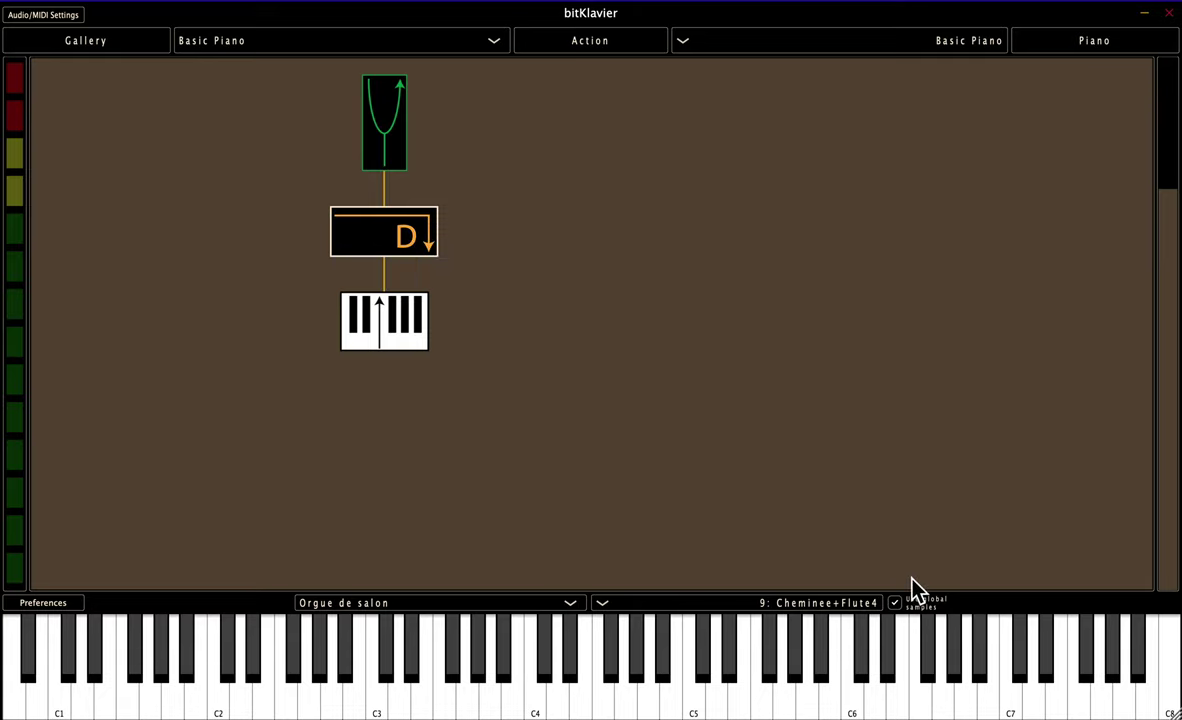
pyautogui.click(917, 672)
# - Load the soundfont2 gallery without saving the Basic Piano changes
pyautogui.click(322, 50)
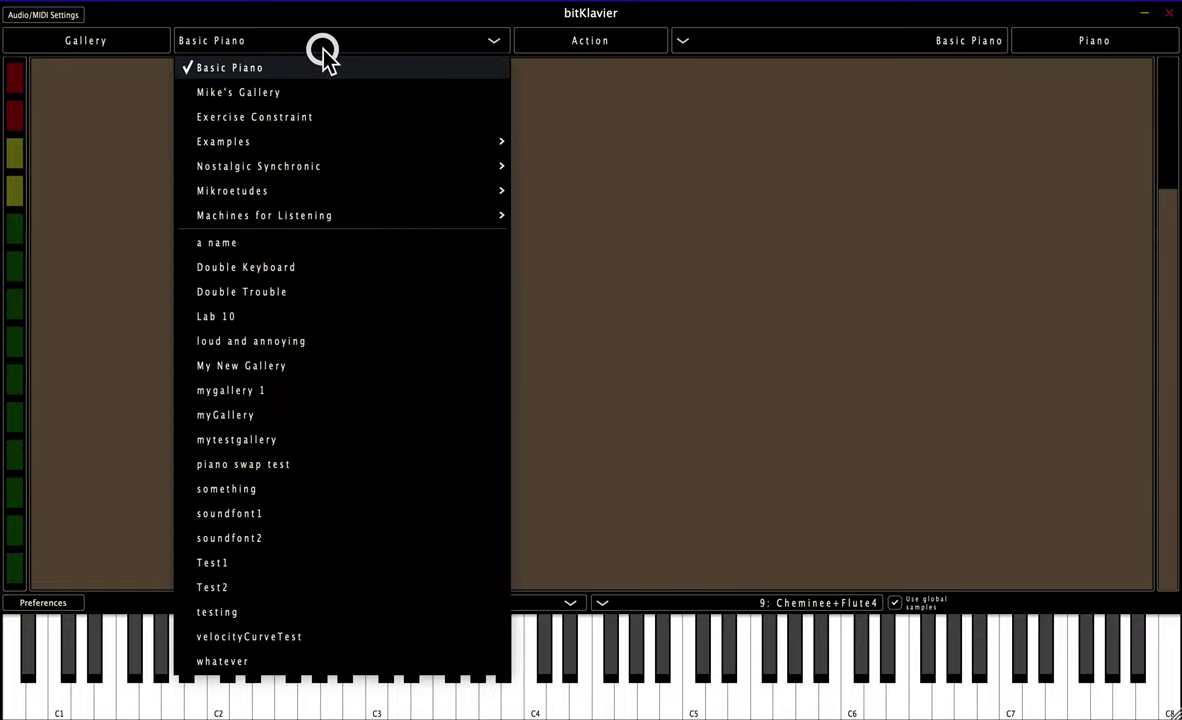
pyautogui.click(282, 542)
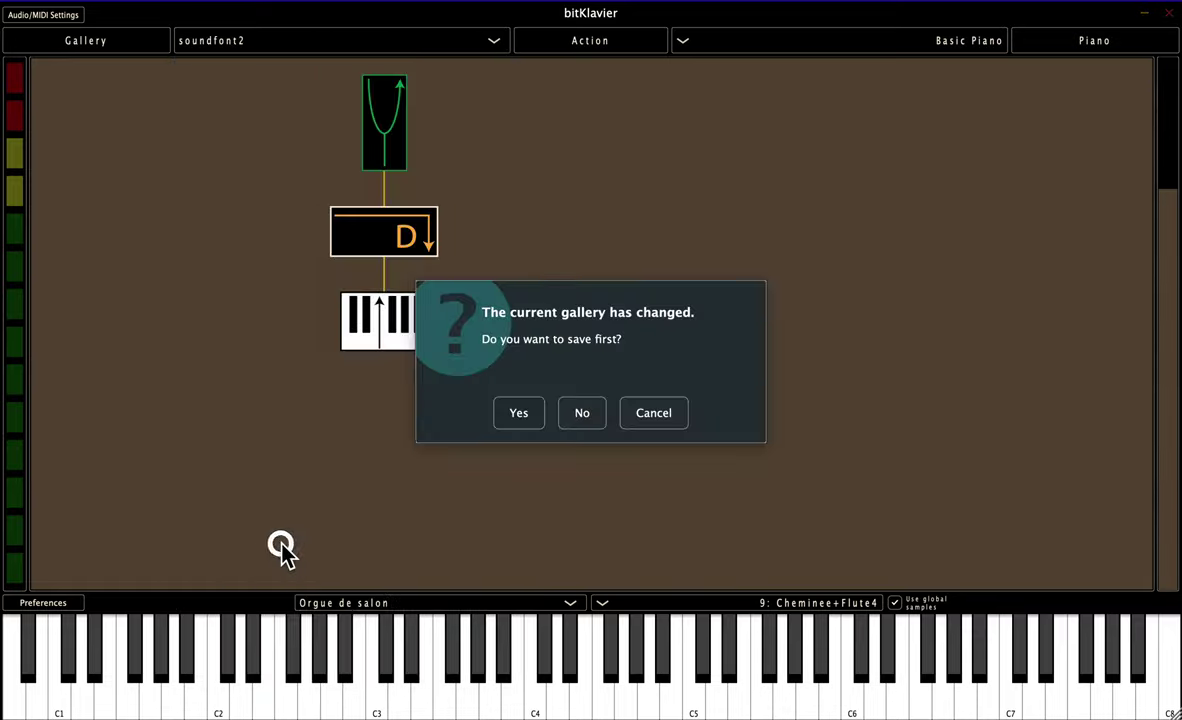
pyautogui.click(581, 420)
pyautogui.click(706, 488)
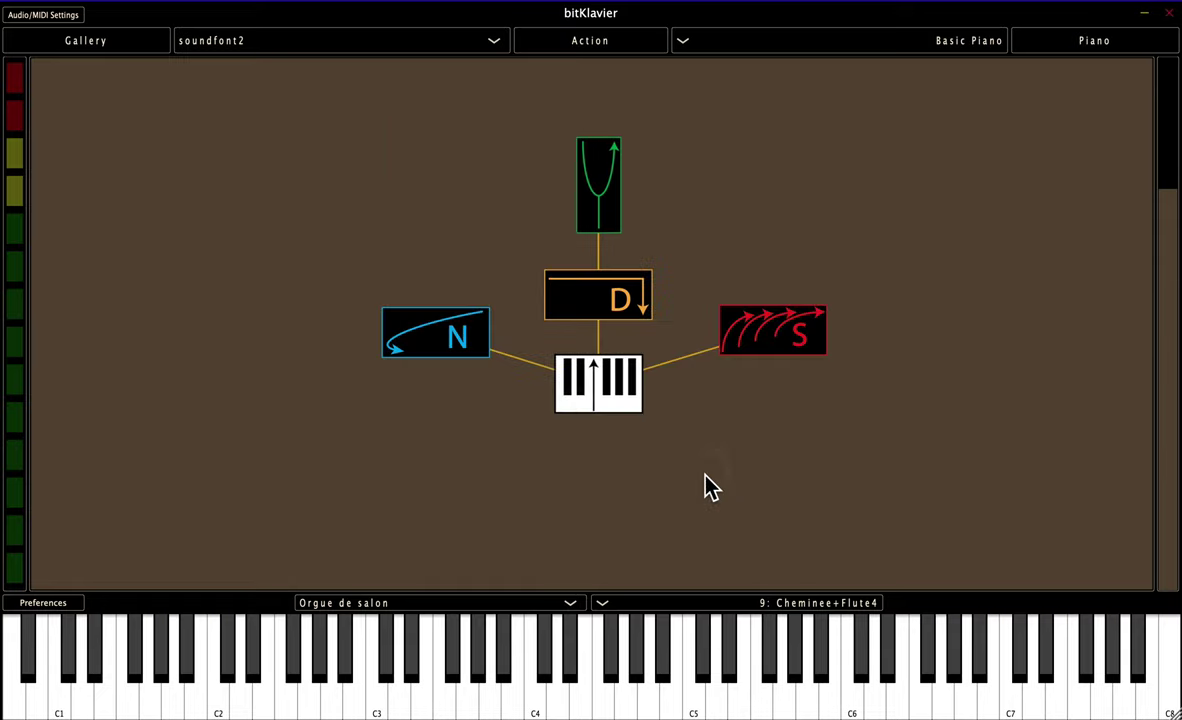
# - Turn off global samples for Direct and Nostalgic, giving Nostalgic its own soundfont
pyautogui.click(600, 300)
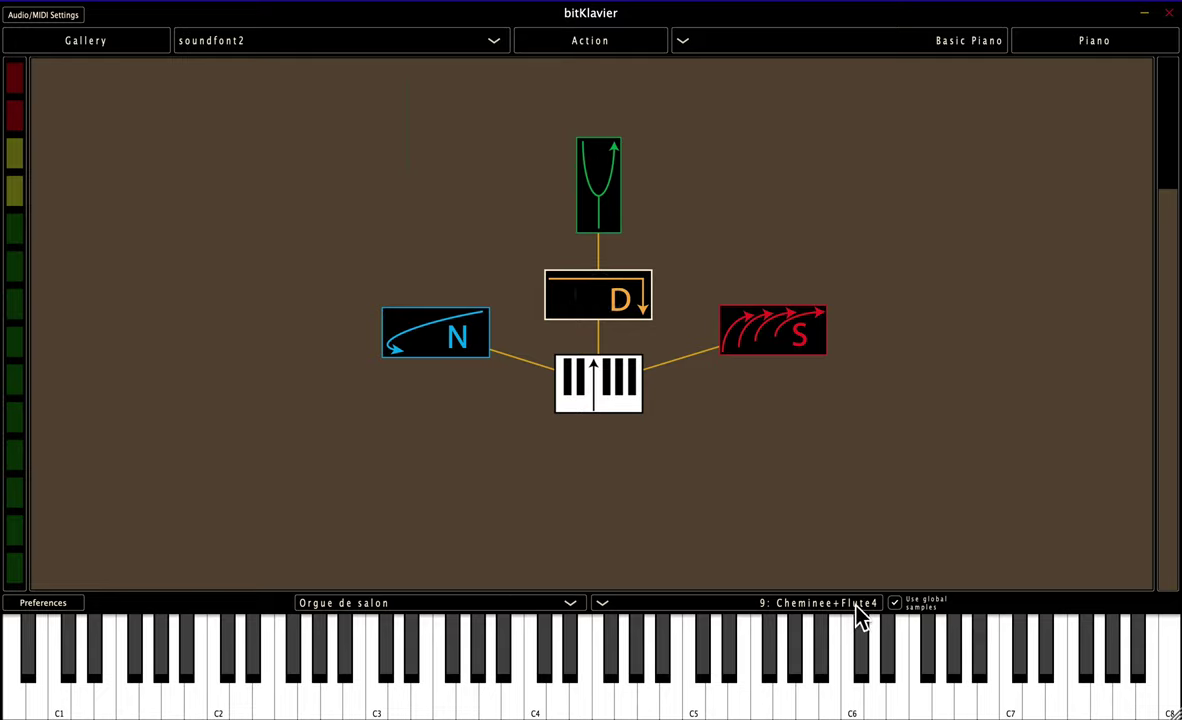
pyautogui.click(894, 603)
pyautogui.click(545, 542)
pyautogui.click(430, 340)
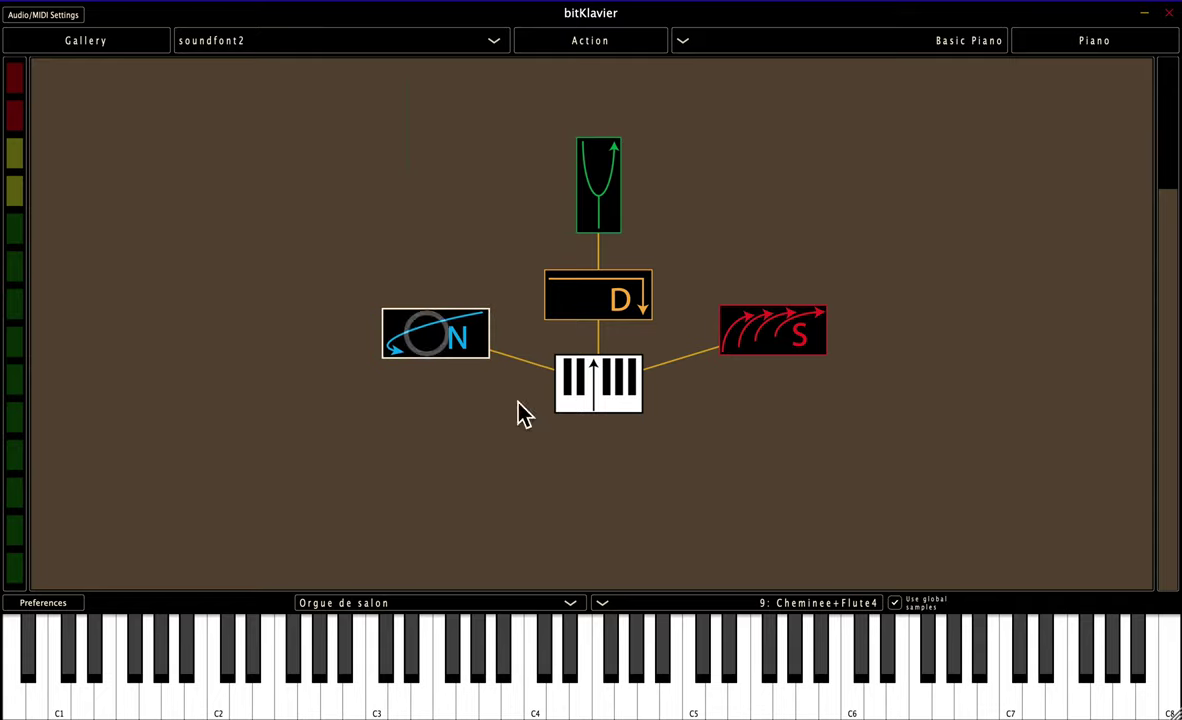
pyautogui.click(895, 604)
pyautogui.click(552, 603)
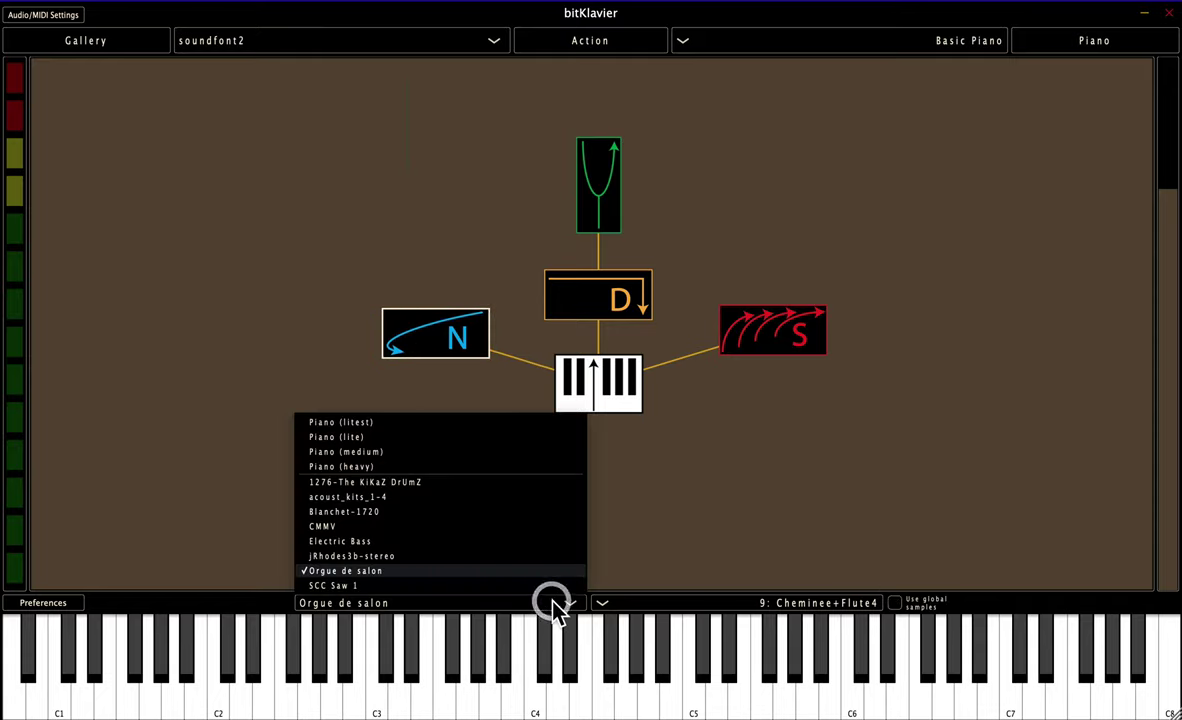
pyautogui.click(509, 541)
pyautogui.click(765, 476)
# - Turn off global samples for the Synchronic preparation and pick its own soundfont
pyautogui.click(777, 332)
pyautogui.click(896, 601)
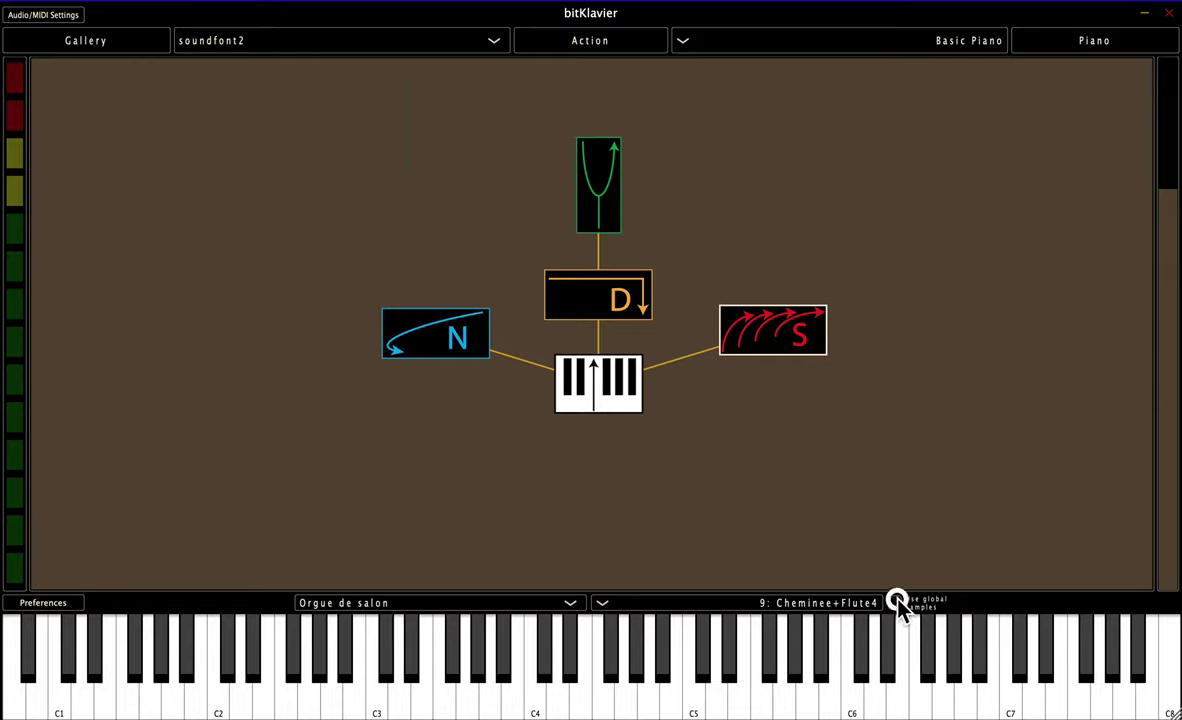
pyautogui.click(530, 603)
pyautogui.click(501, 483)
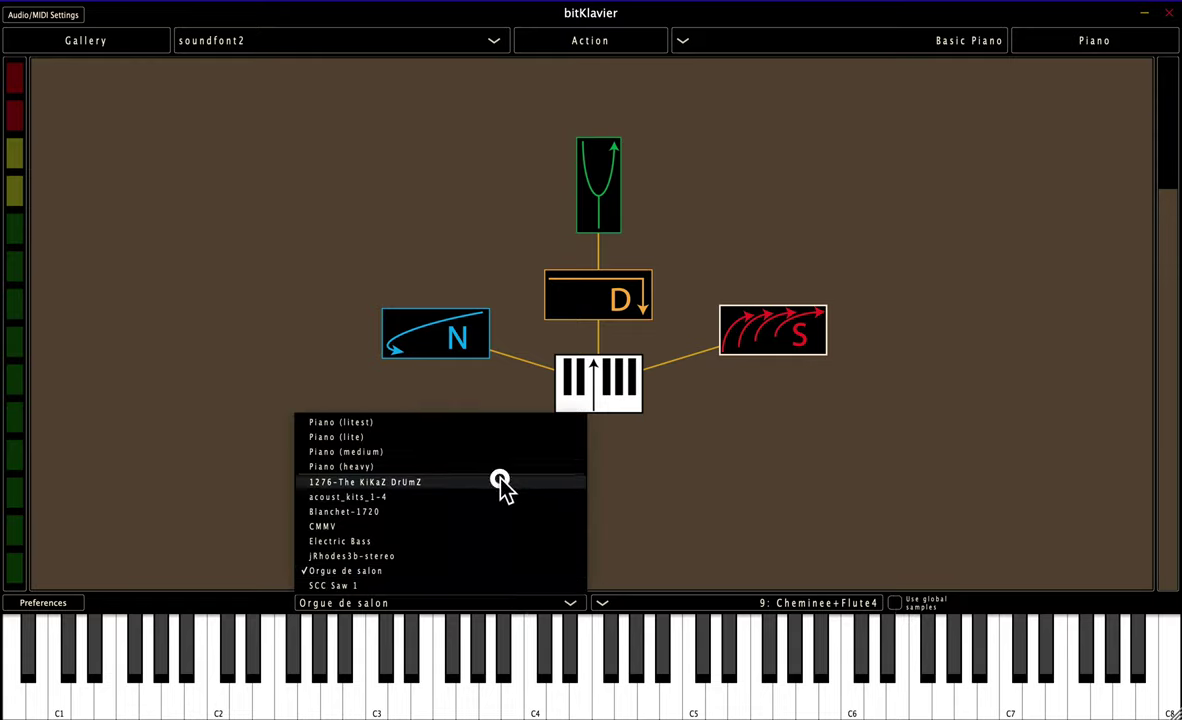
pyautogui.click(783, 531)
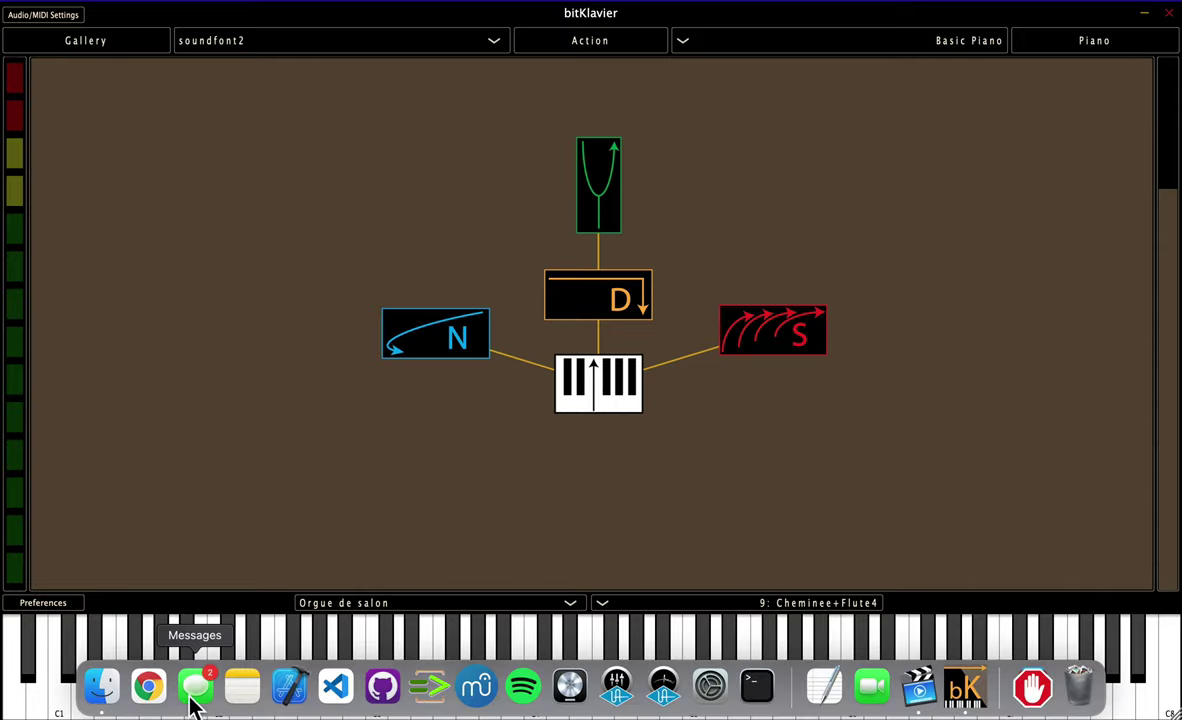
# - In Finder's search results, select the grunge.sf2 file
pyautogui.click(108, 701)
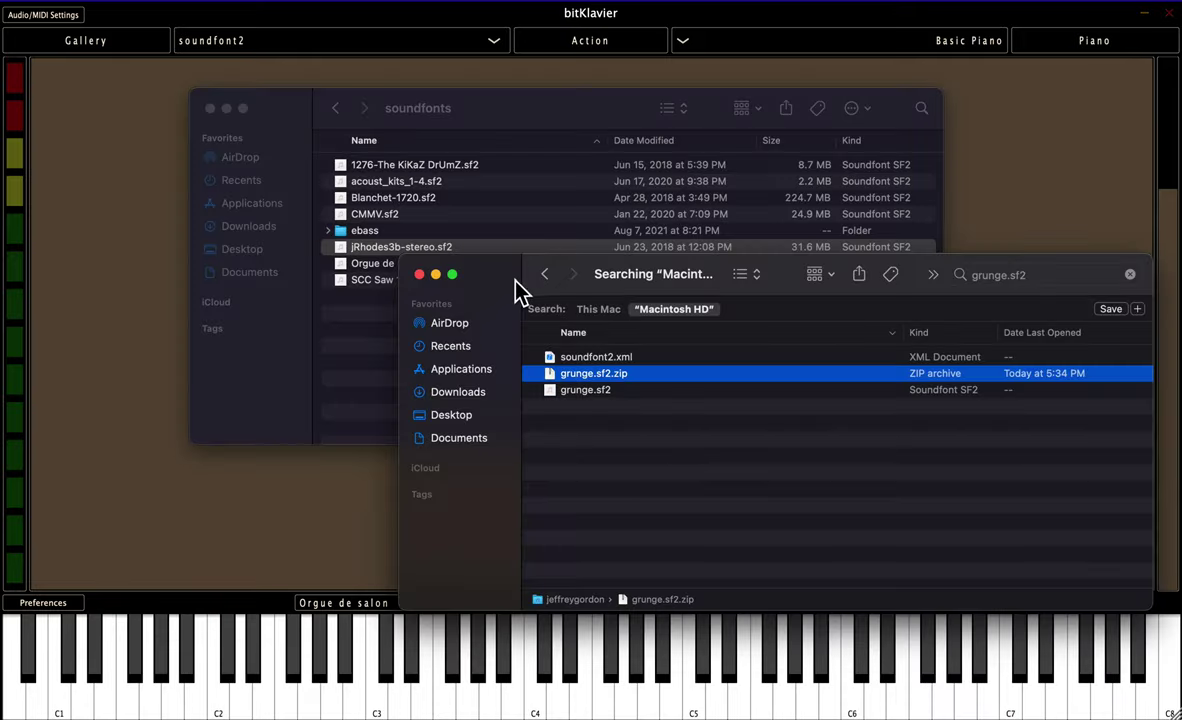
pyautogui.moveTo(507, 268); pyautogui.dragTo(509, 286)
pyautogui.click(578, 460)
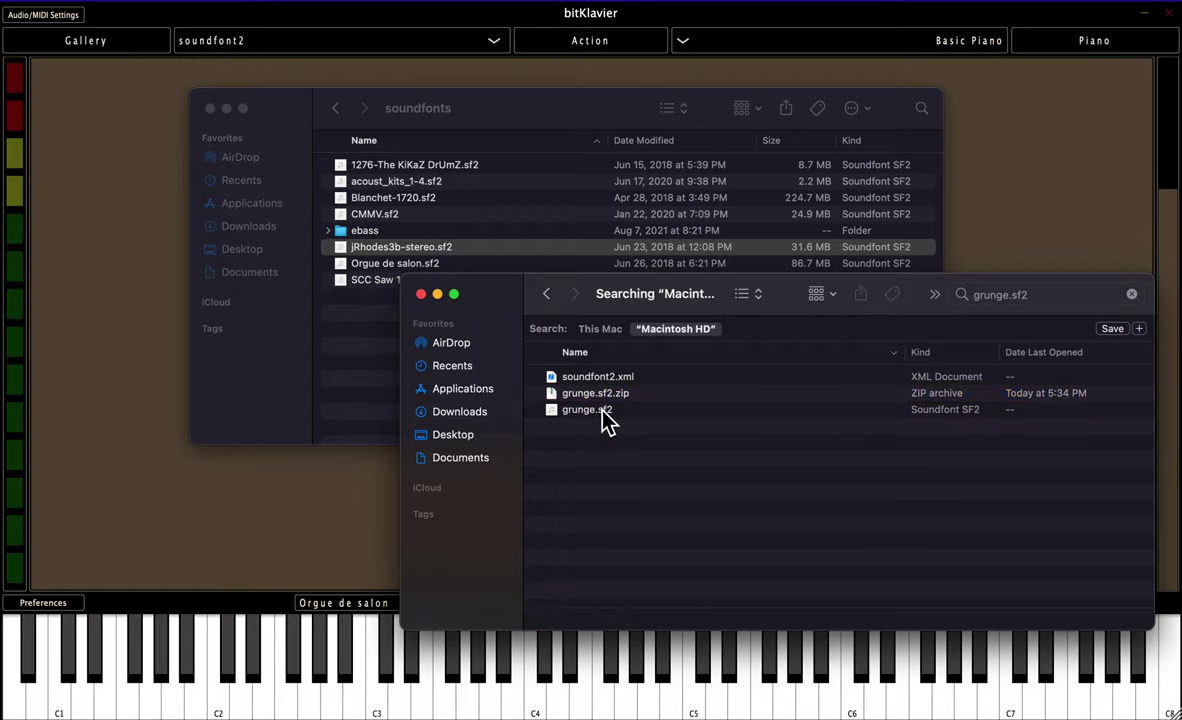
pyautogui.click(603, 411)
pyautogui.moveTo(500, 297); pyautogui.dragTo(497, 336)
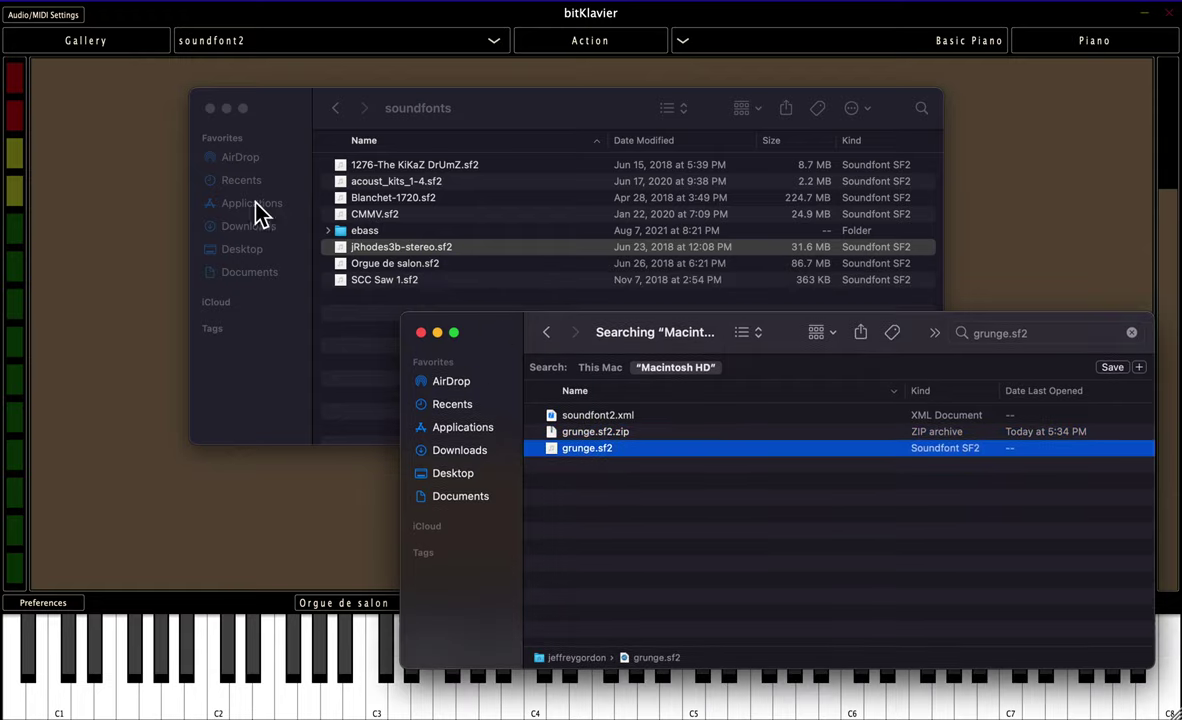
# - Navigate Macintosh HD > Applications > bitKlavier > soundfonts in the Finder window
pyautogui.click(337, 108)
pyautogui.click(337, 108)
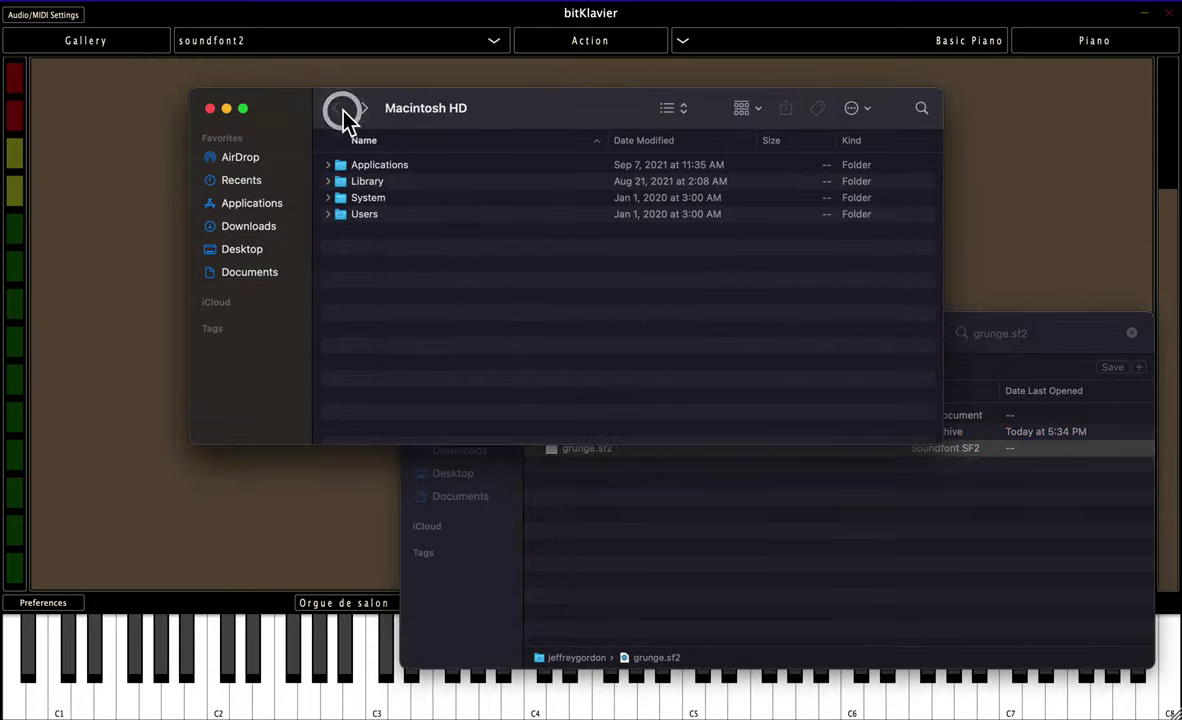
pyautogui.doubleClick(420, 166)
pyautogui.doubleClick(398, 280)
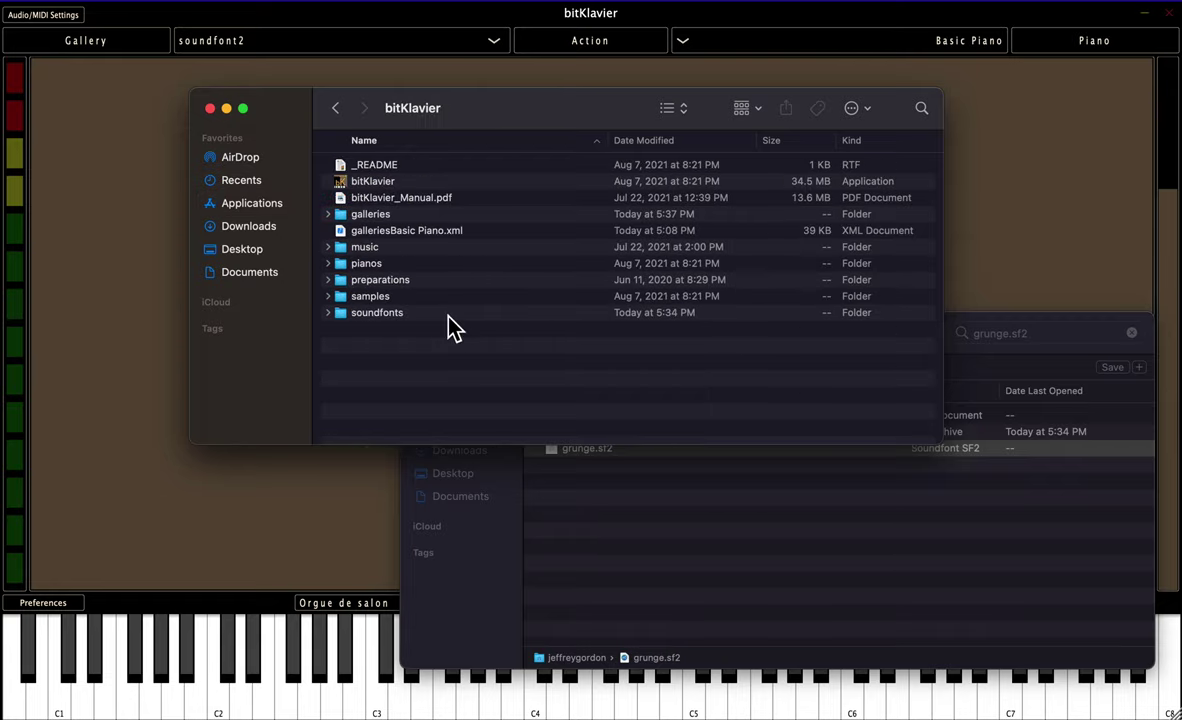
pyautogui.click(440, 316)
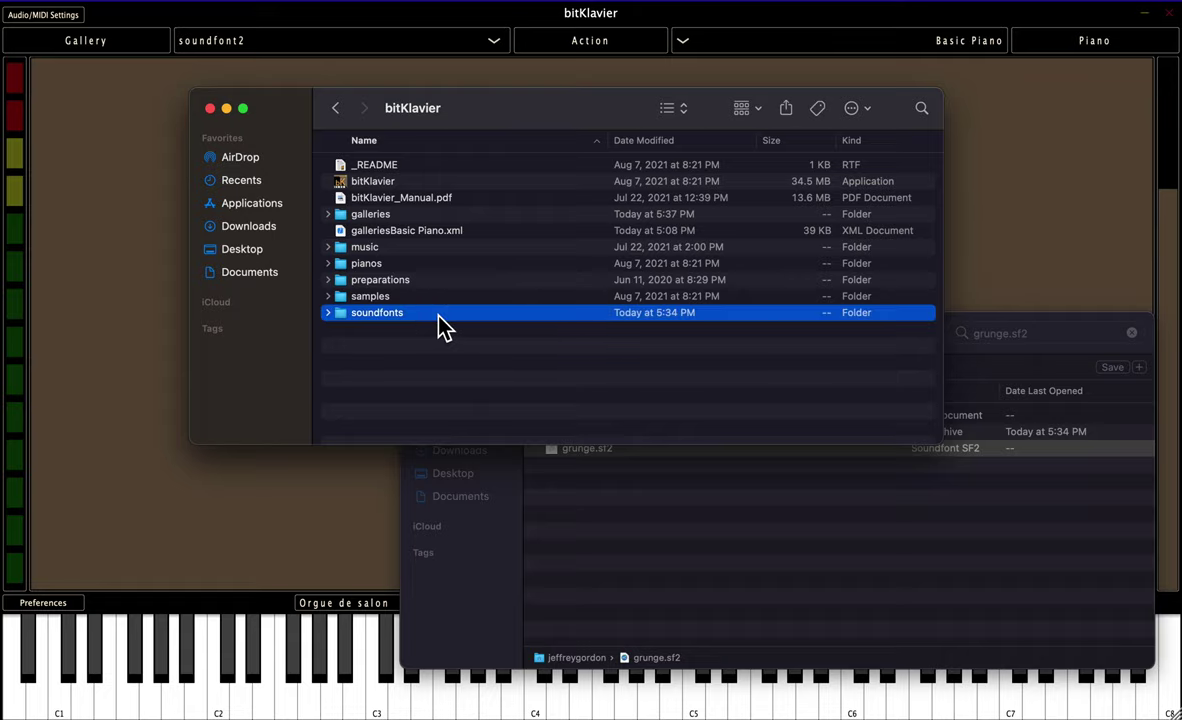
pyautogui.doubleClick(443, 326)
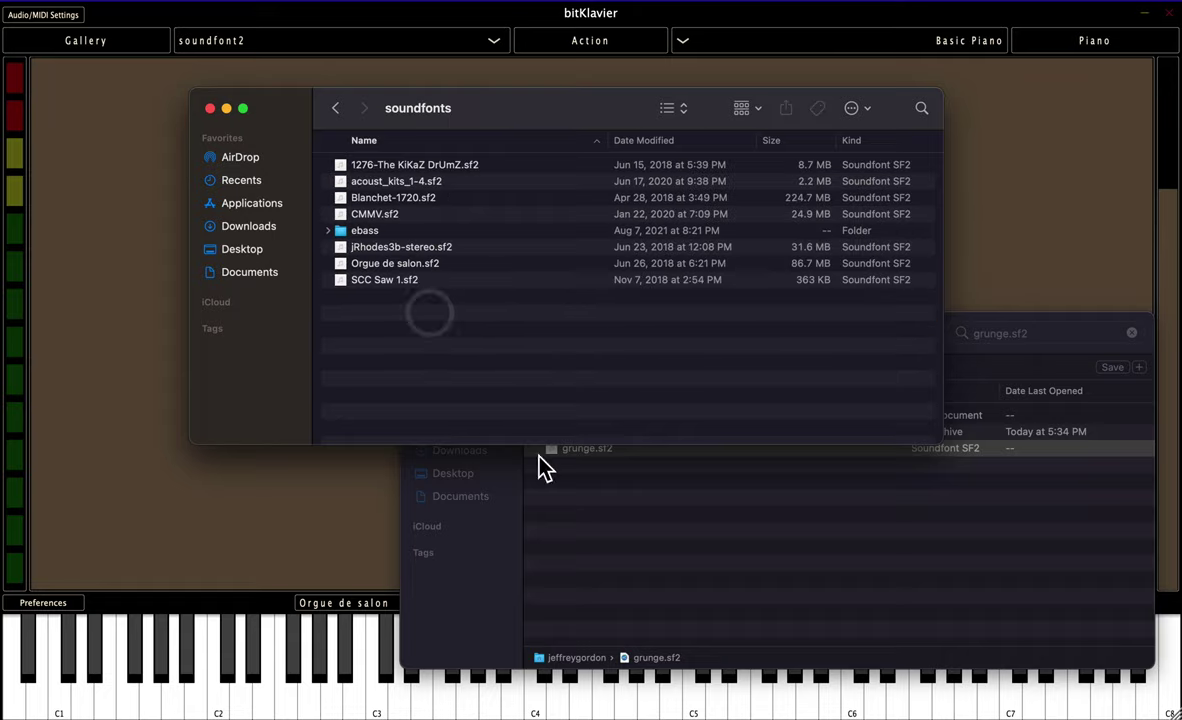
# - Copy grunge.sf2 into the soundfonts folder and return to bitKlavier
pyautogui.click(596, 541)
pyautogui.moveTo(615, 448); pyautogui.dragTo(319, 343)
pyautogui.click(306, 346)
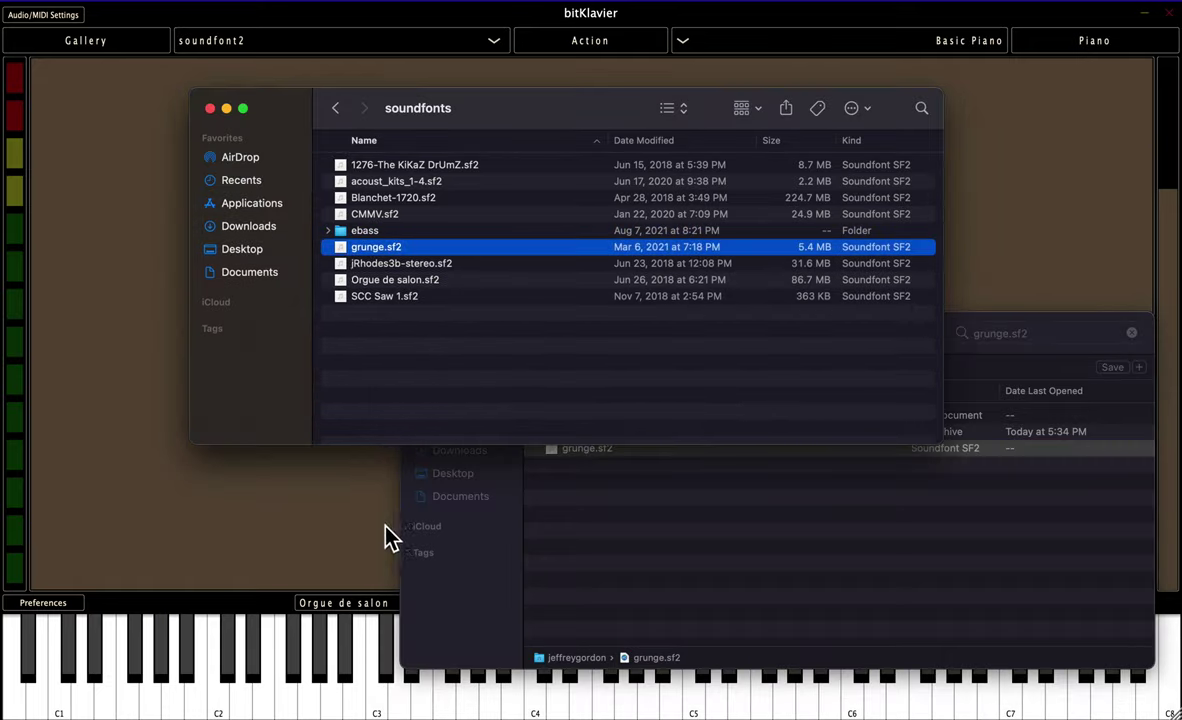
pyautogui.click(349, 535)
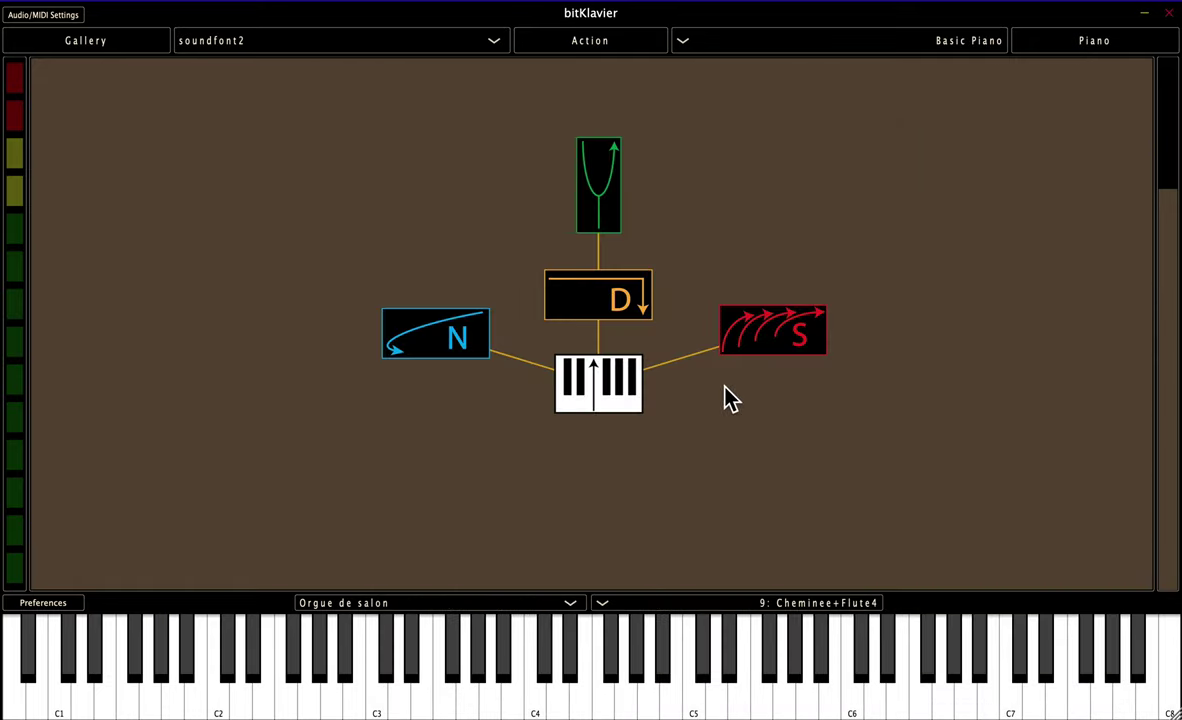
# - Set D and N to the grunge soundfont, D on 0: wawa tube, N on 4: microWAV
pyautogui.click(515, 608)
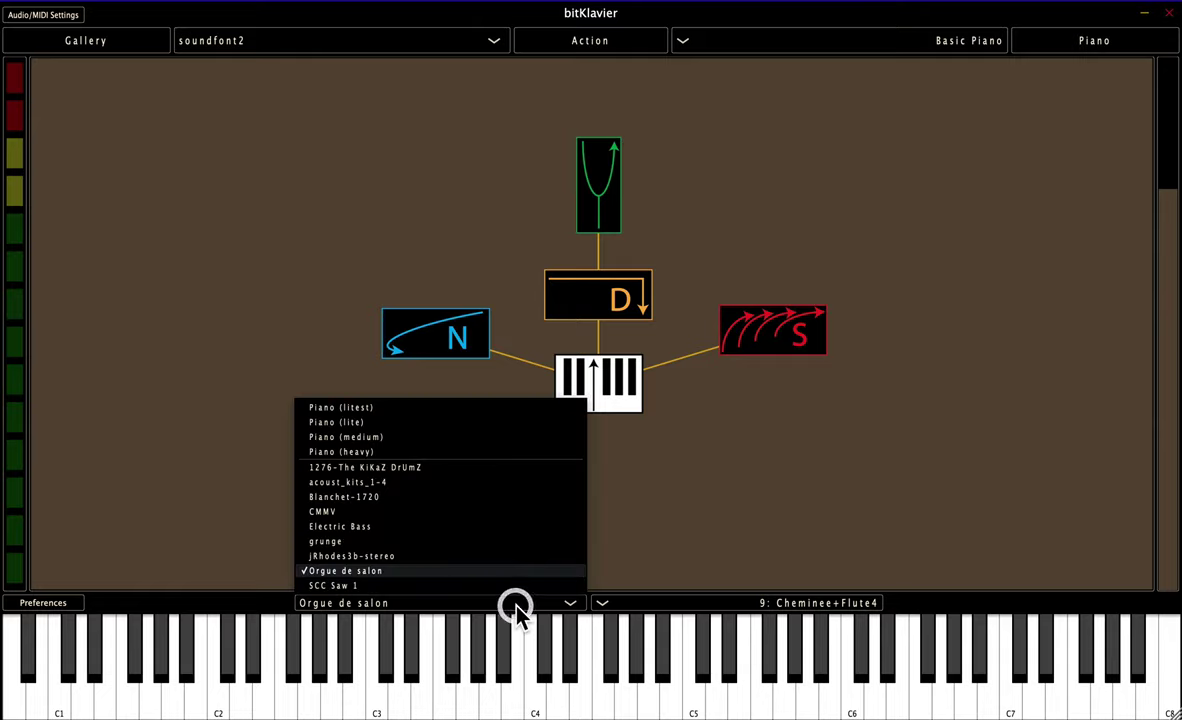
pyautogui.click(435, 543)
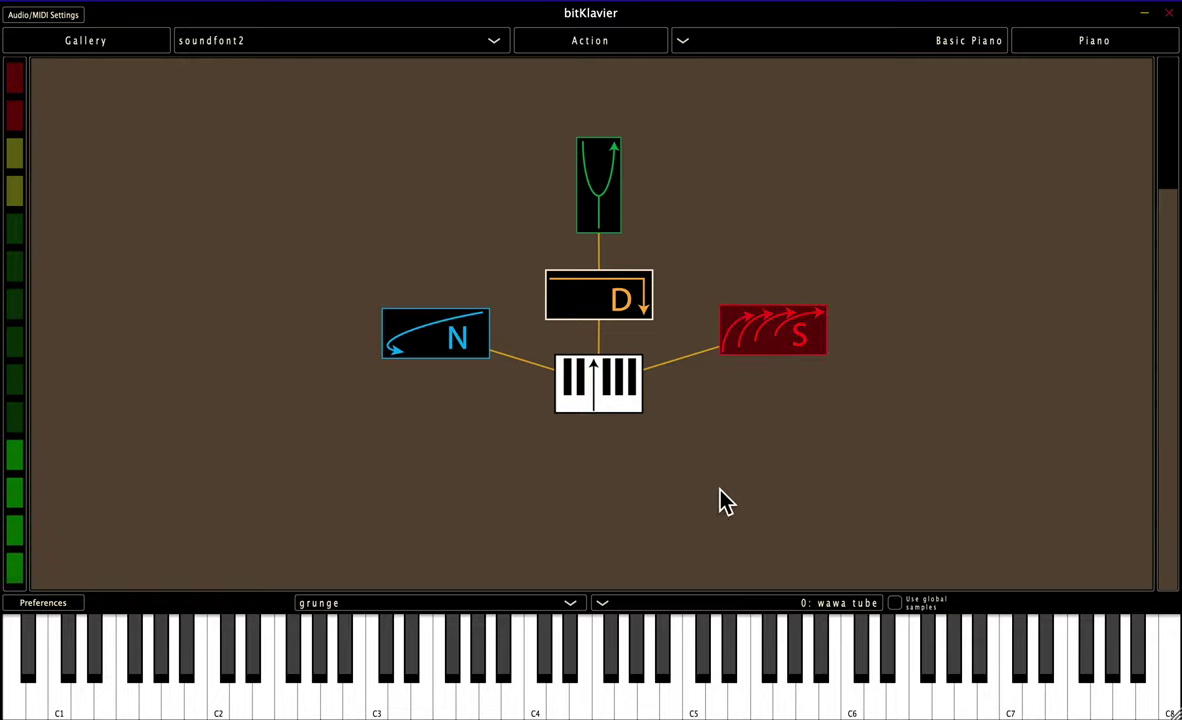
pyautogui.click(467, 345)
pyautogui.click(543, 602)
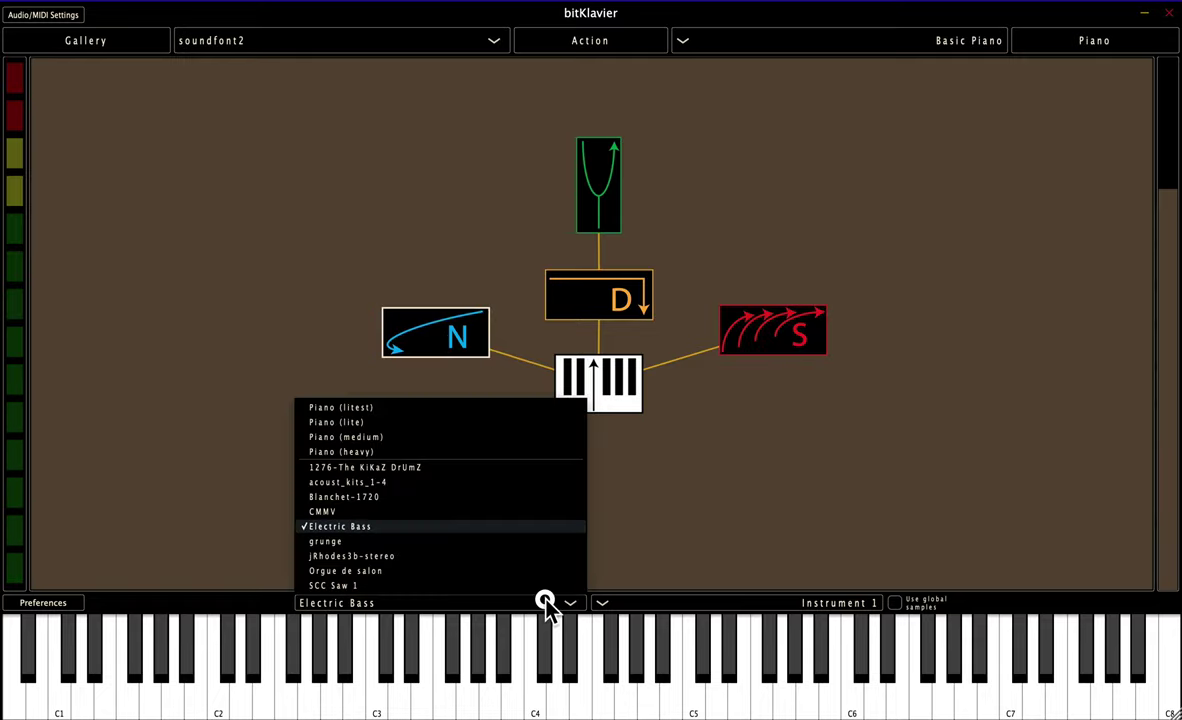
pyautogui.click(498, 541)
pyautogui.click(703, 603)
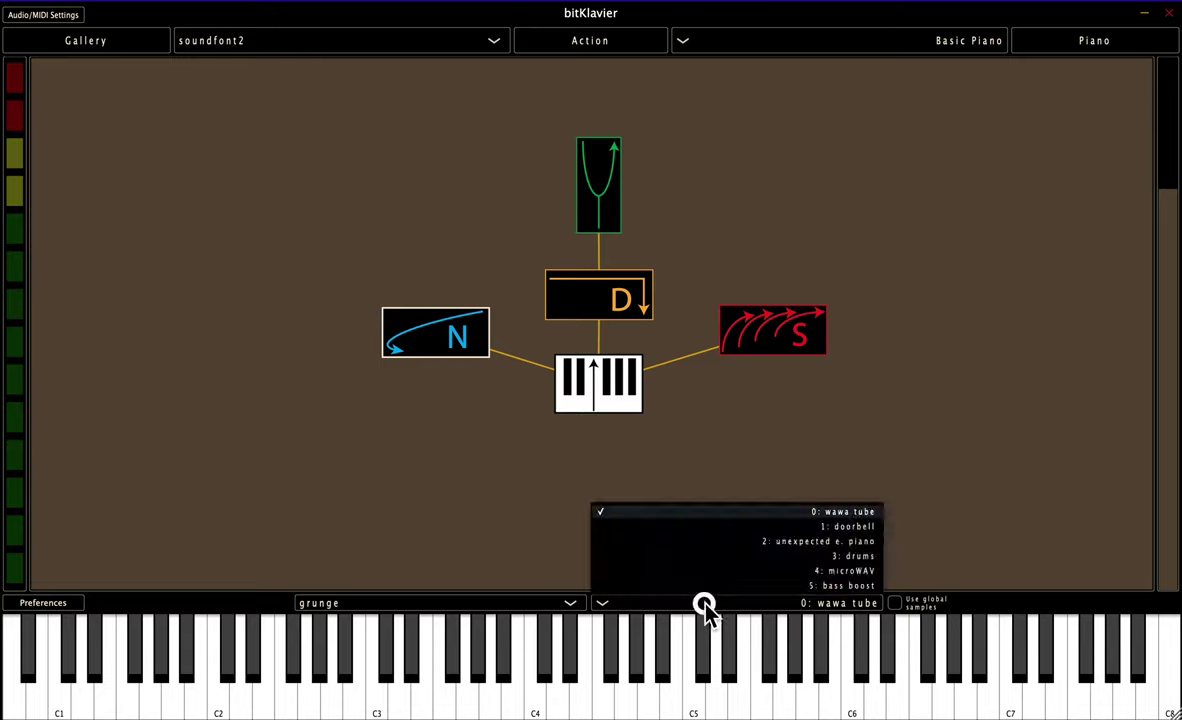
pyautogui.click(762, 571)
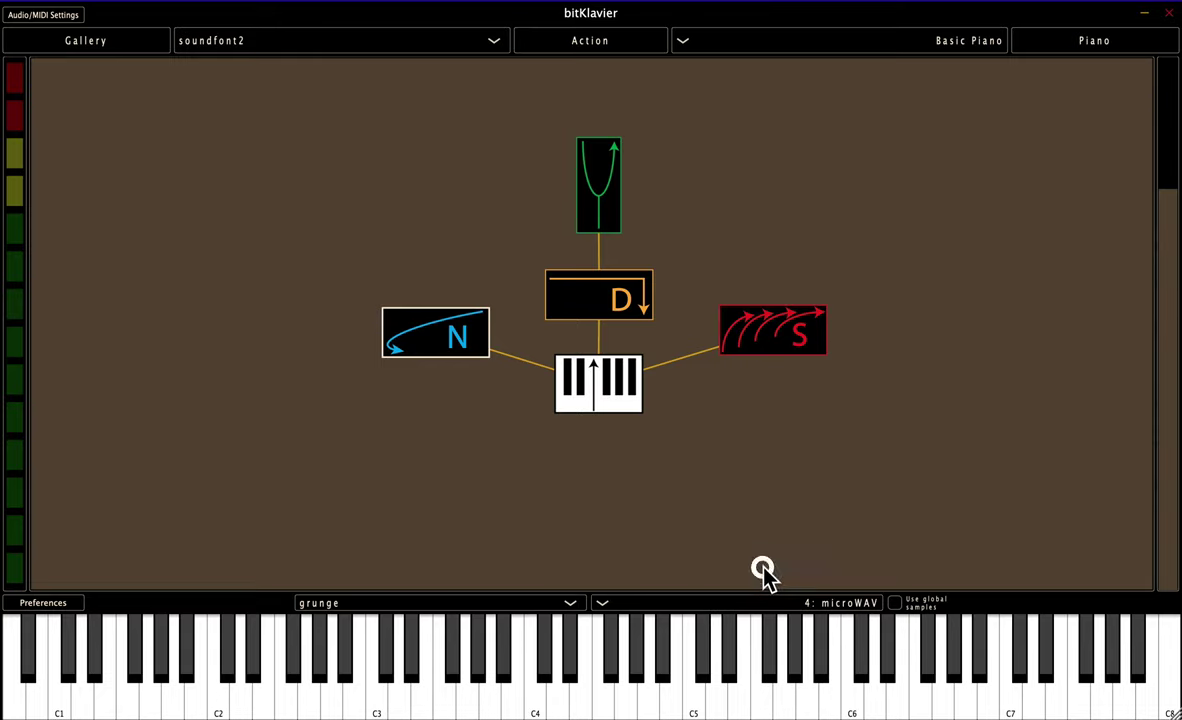
# - Set the S preparation to the grunge soundfont with instrument 1: doorbell
pyautogui.click(725, 443)
pyautogui.click(752, 345)
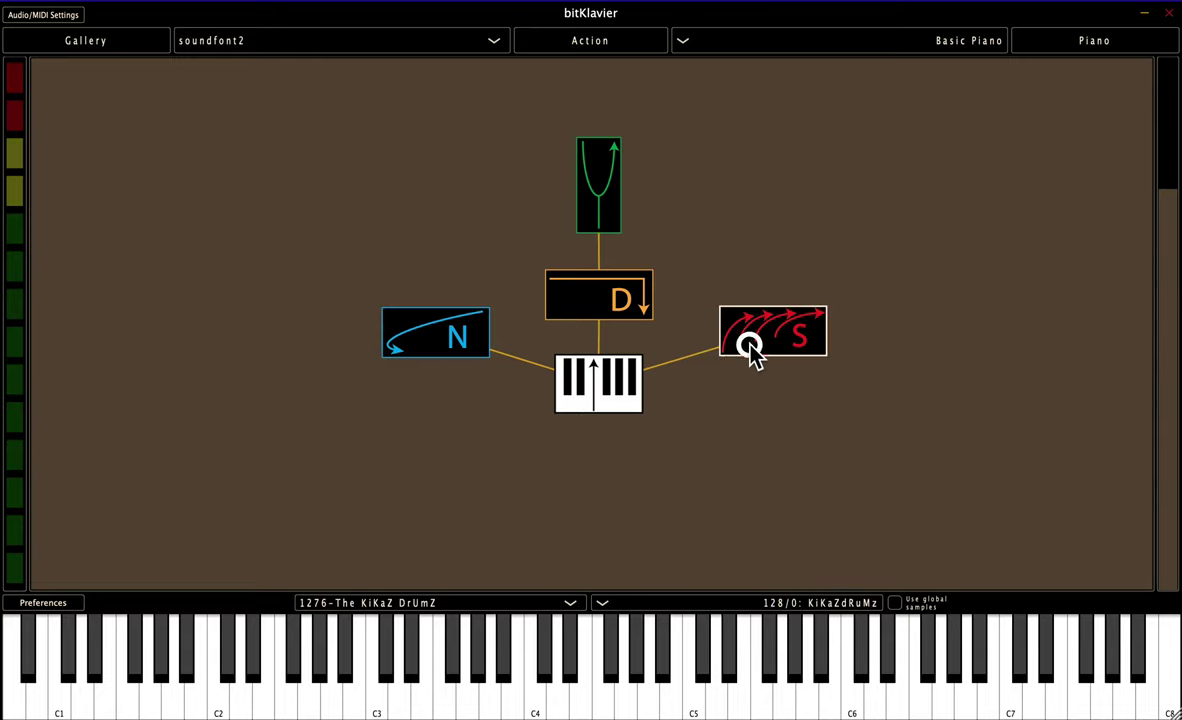
pyautogui.click(518, 603)
pyautogui.click(493, 541)
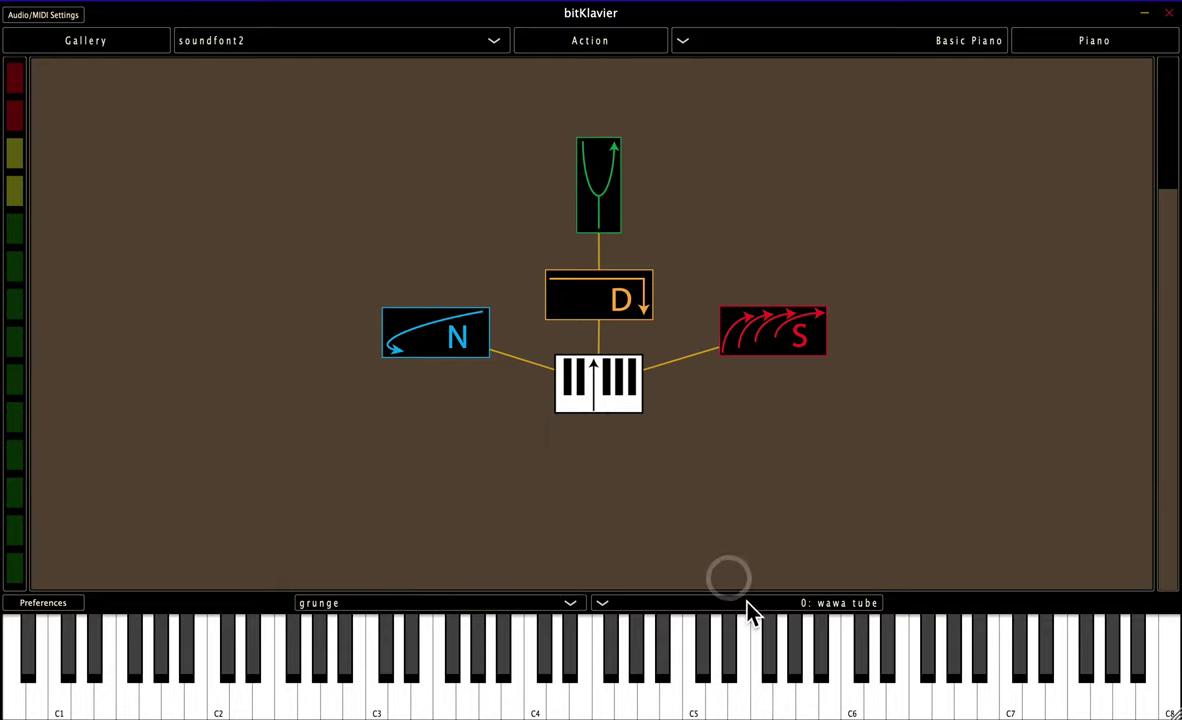
pyautogui.click(743, 604)
pyautogui.moveTo(745, 607); pyautogui.dragTo(826, 532)
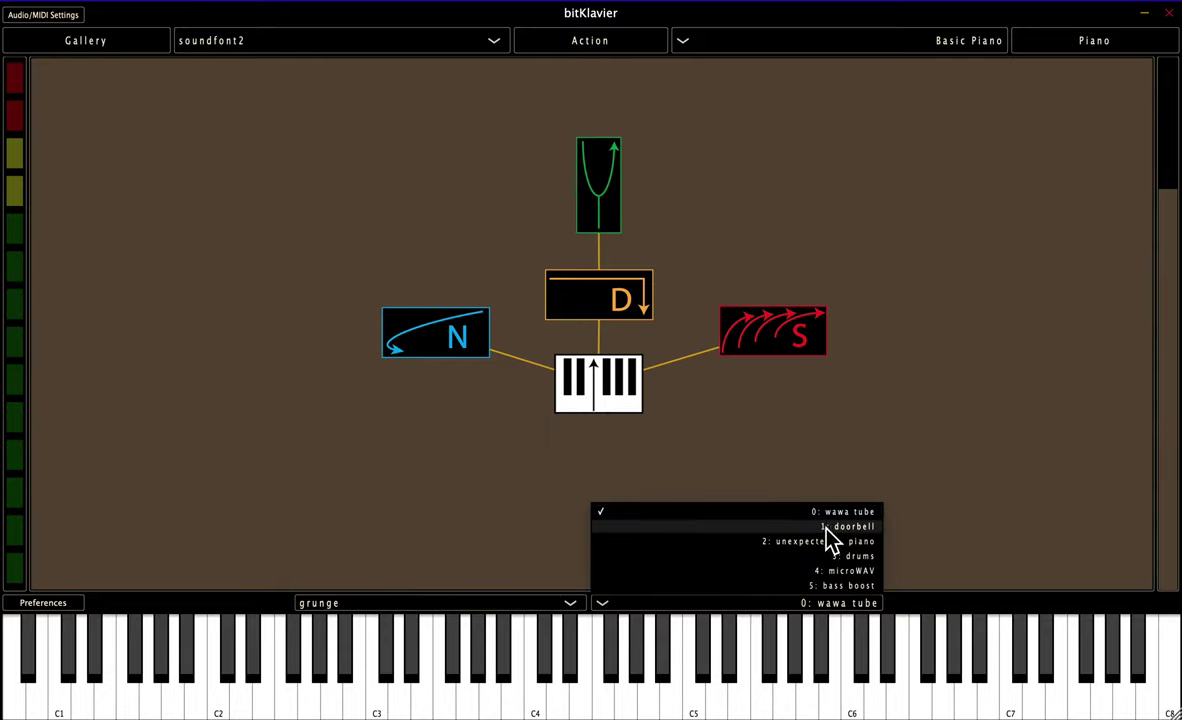
pyautogui.click(826, 528)
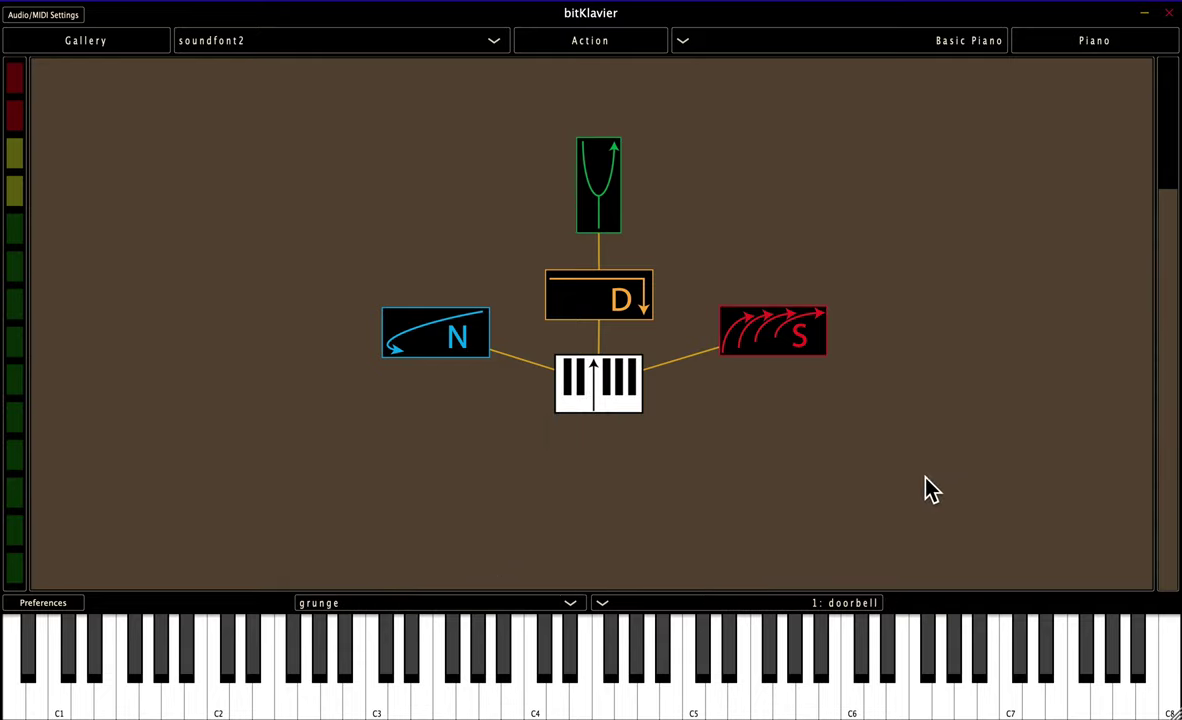